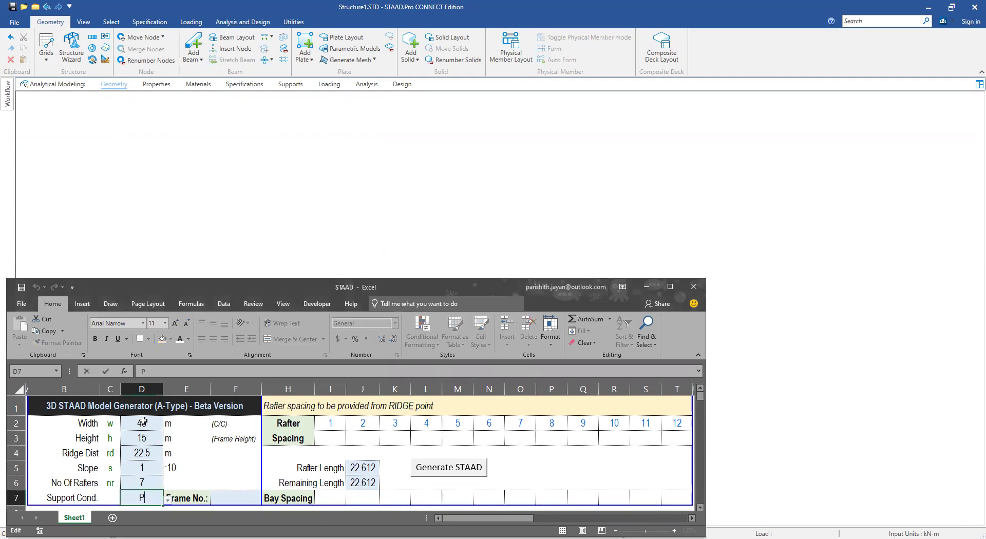
- Change the frame height to 12 m next to the 45 m width
click(150, 424)
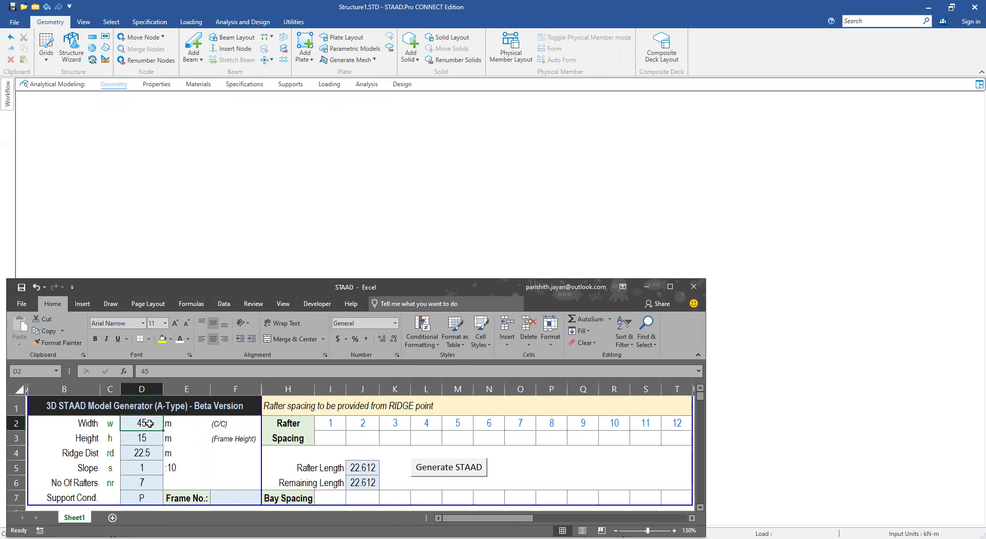
click(150, 437)
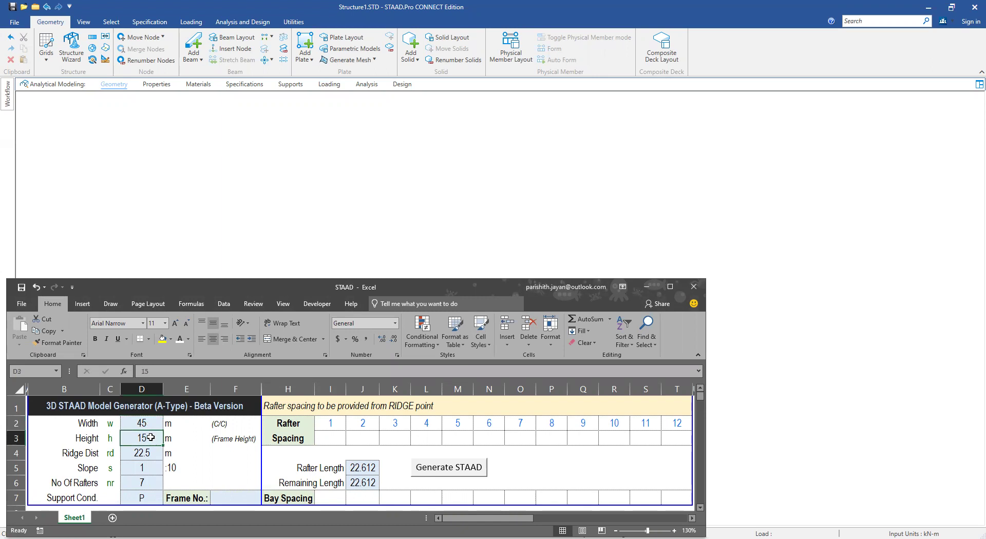
text(12)
key(Return)
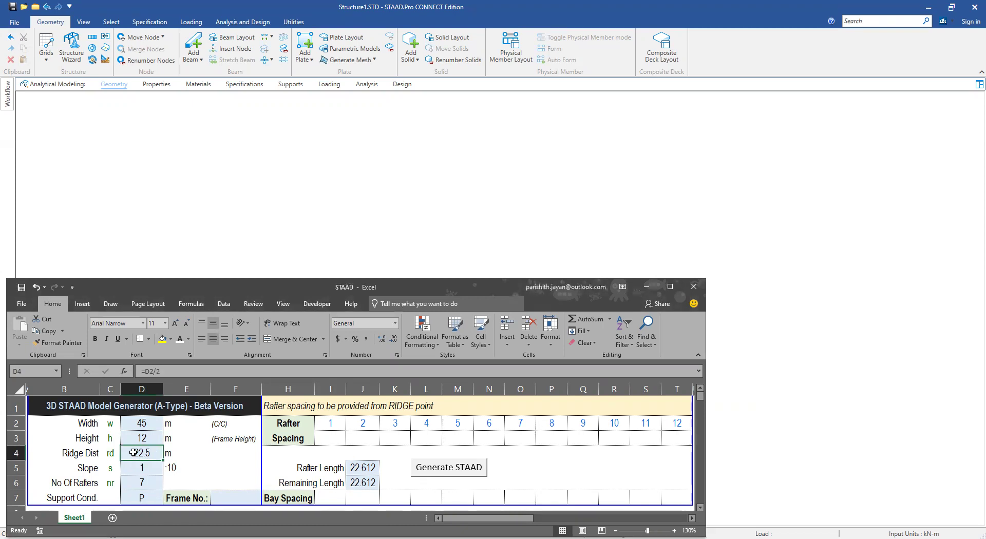
- Verify the width 45, slope 1:10 and the rafter length formula giving 22.612
click(147, 423)
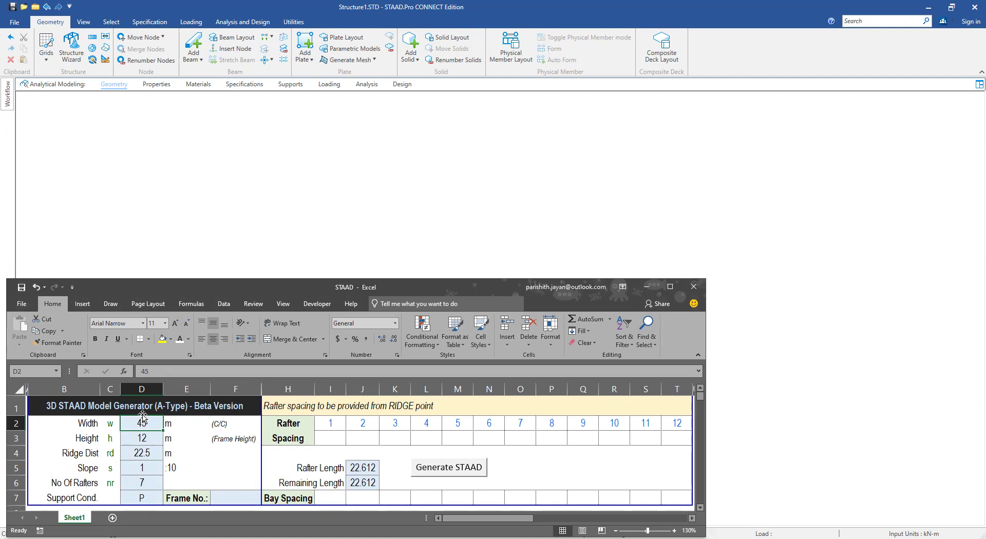
click(147, 467)
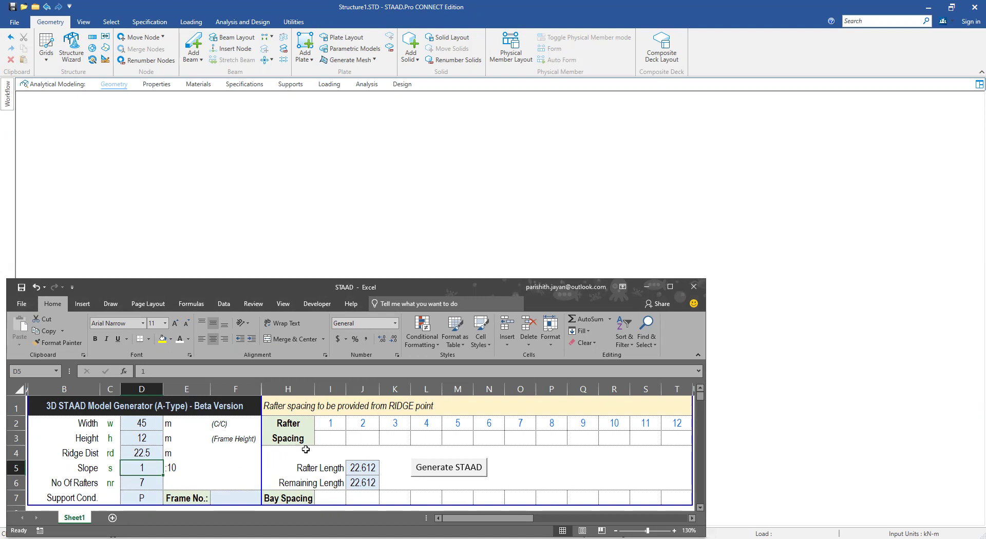
click(359, 467)
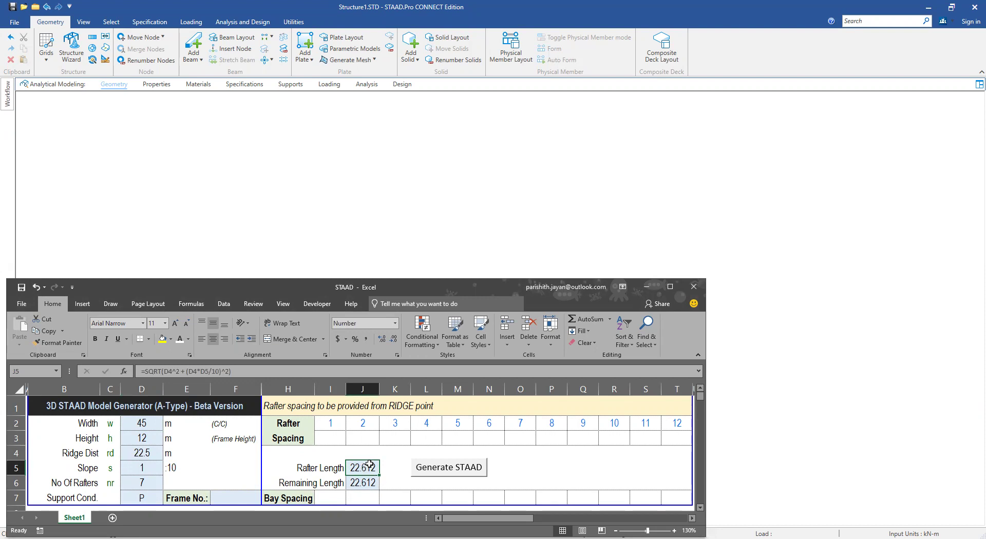
click(328, 440)
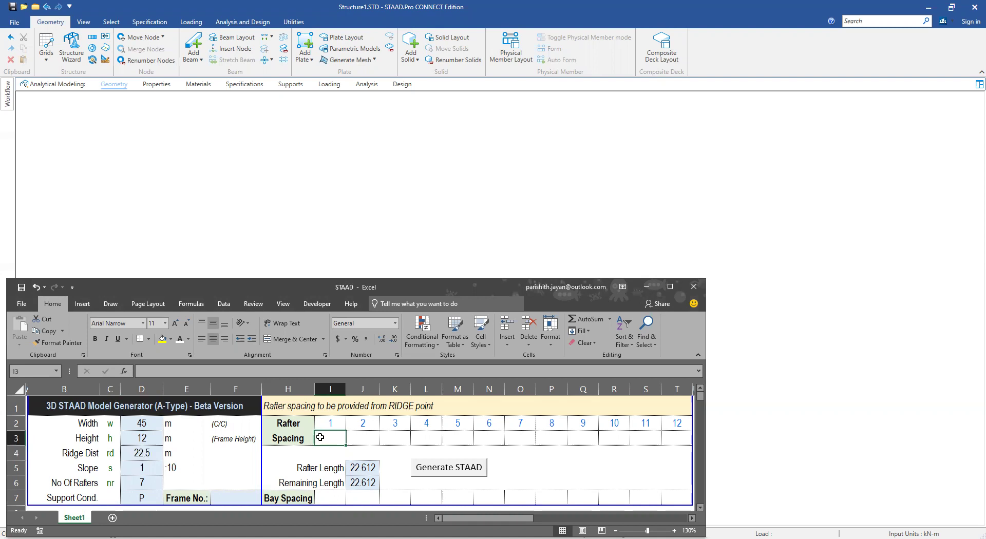
- Enter rafter spacings 3.1, 3, 3, 3, 3, 3 and 4.512 in I3:O3
text(3.1)
key(Tab)
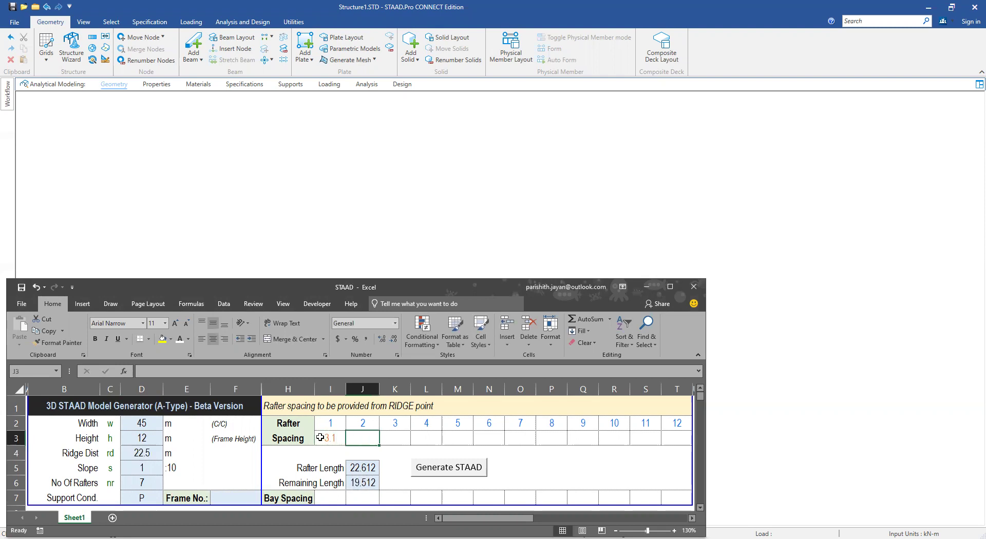
text(3)
key(Tab)
text(3)
key(Tab)
text(3)
key(Tab)
text(3)
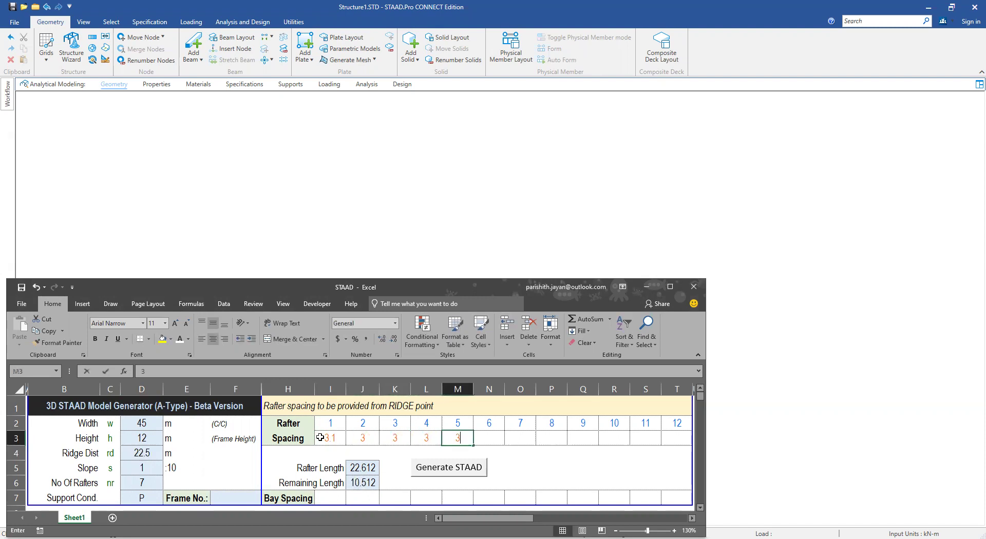
key(Tab)
text(3)
key(Tab)
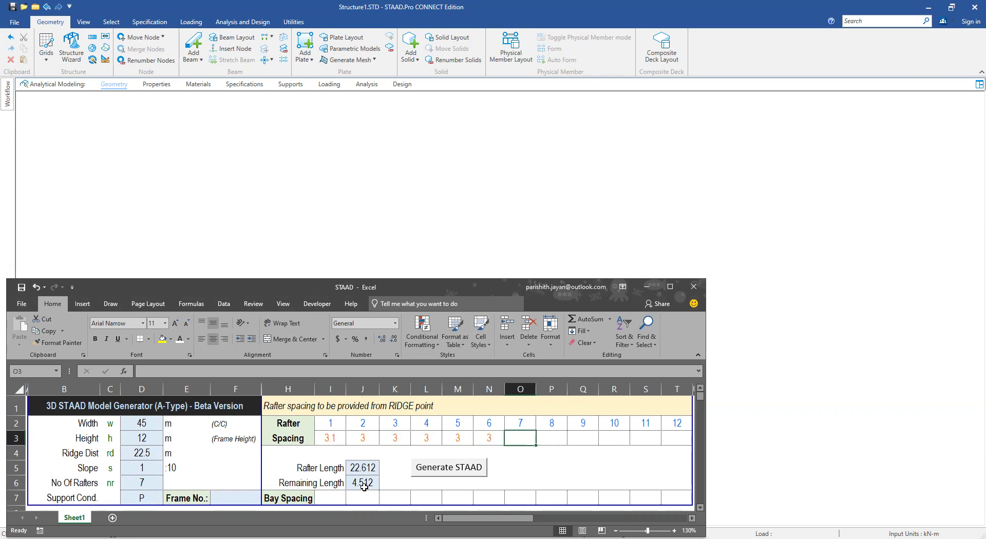
text(4.512)
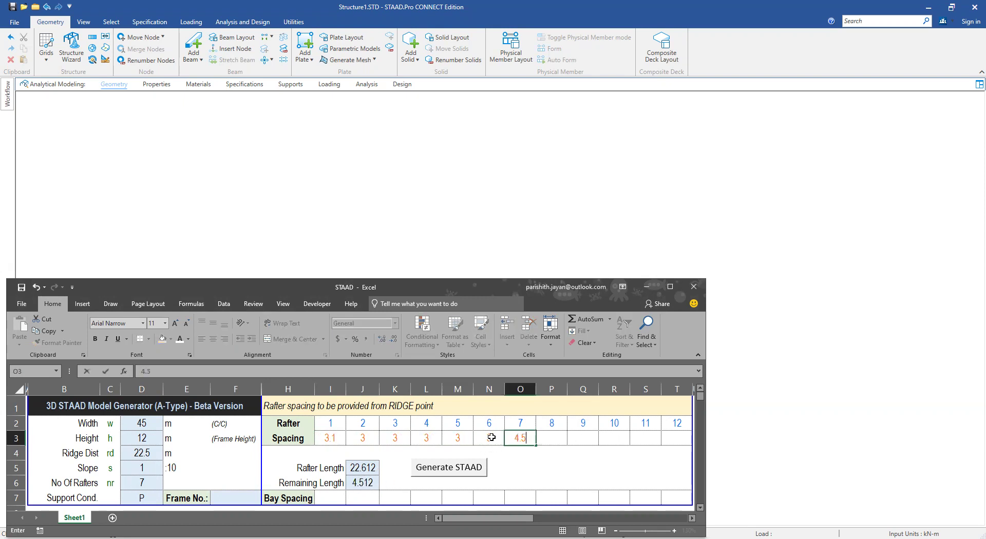
key(Tab)
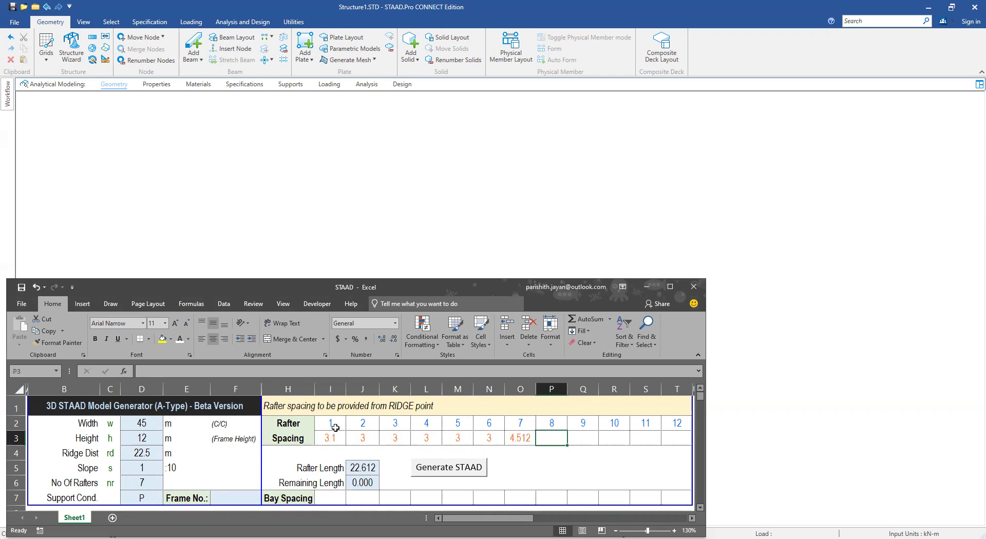
- Pick F from the D7 support condition dropdown in place of P
click(147, 481)
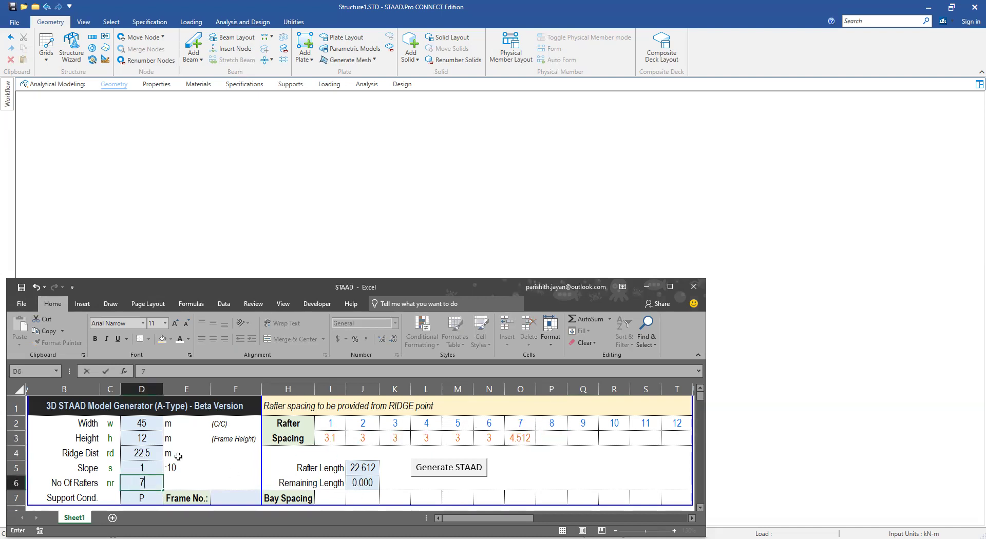
key(Down)
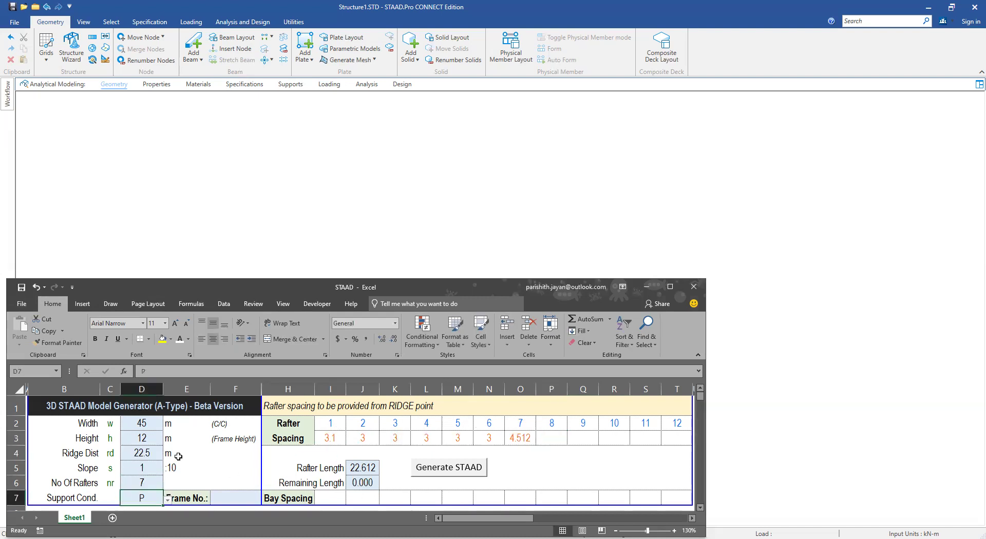
click(167, 500)
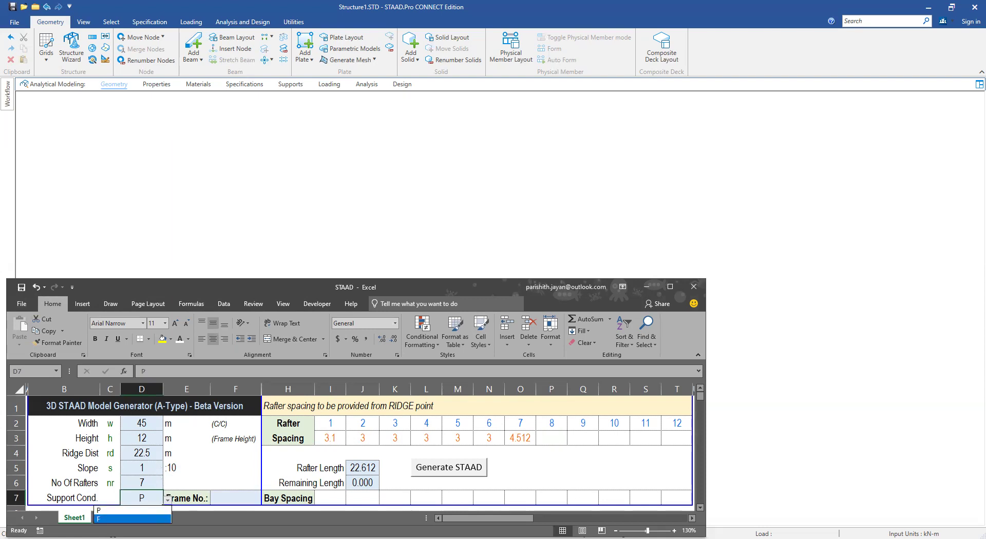
click(128, 519)
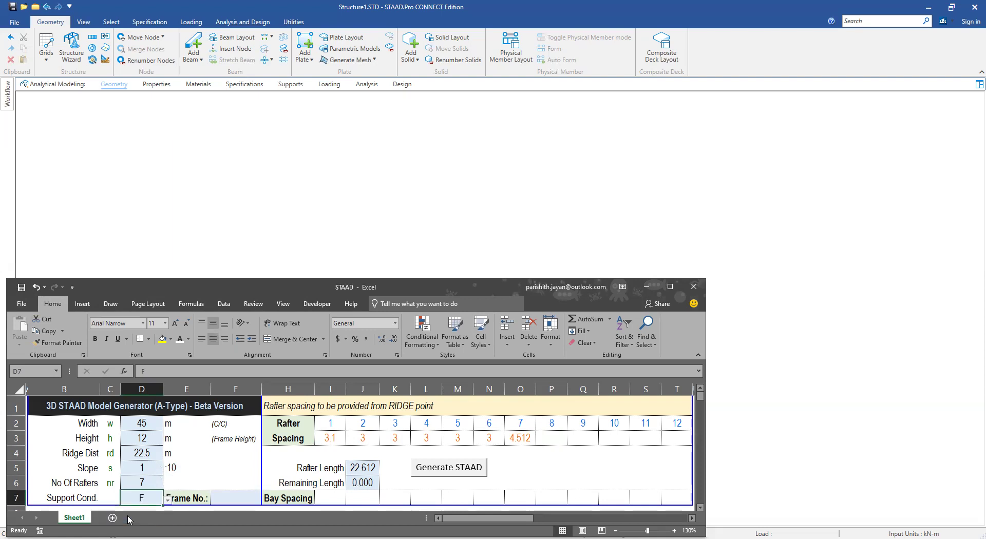
click(246, 496)
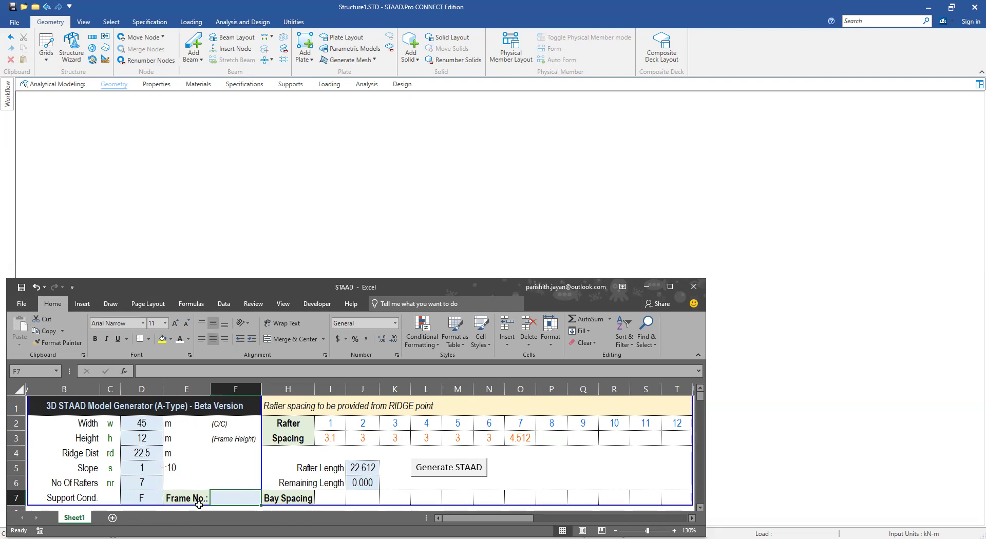
- Set the number of frames to 7 with a first bay spacing of 0
text(7)
key(Tab)
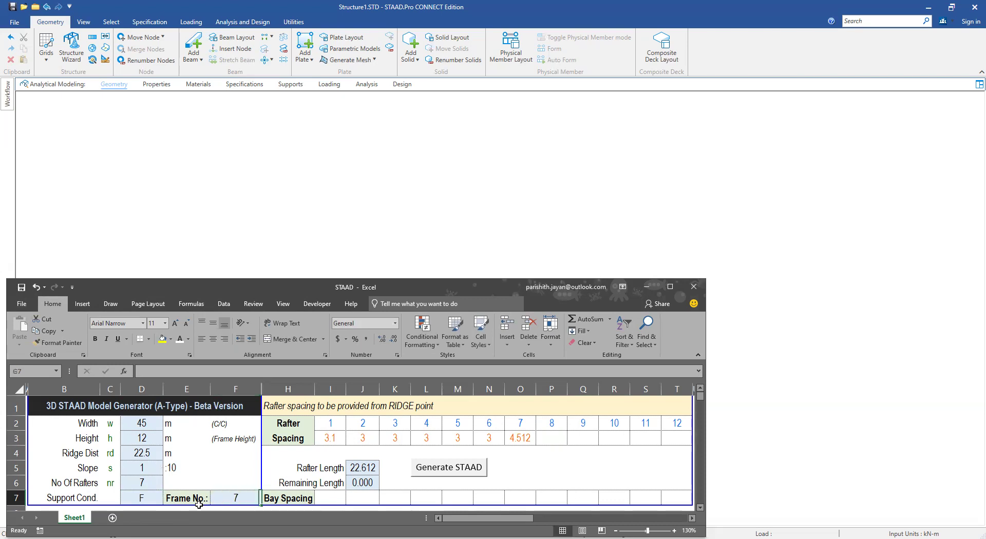
key(Tab)
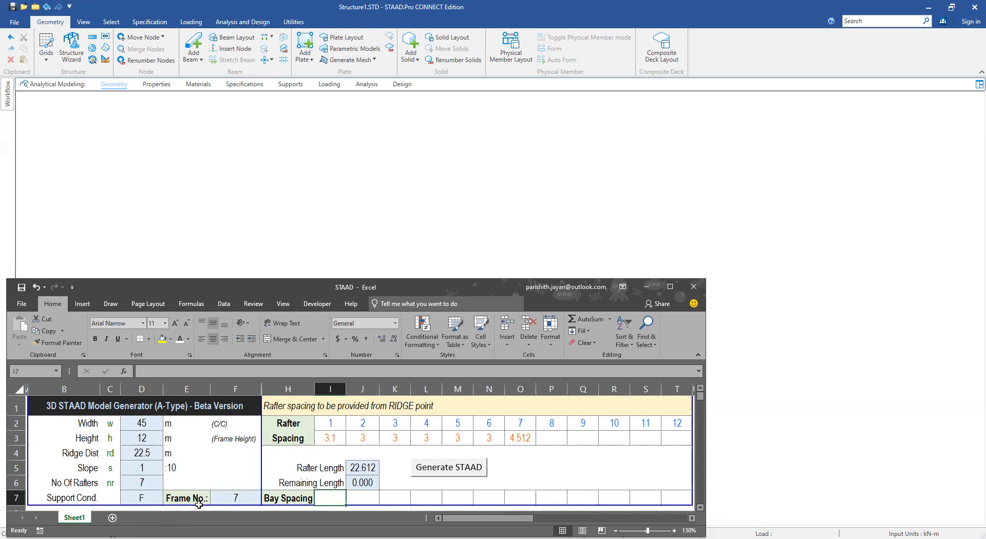
text(0)
key(Tab)
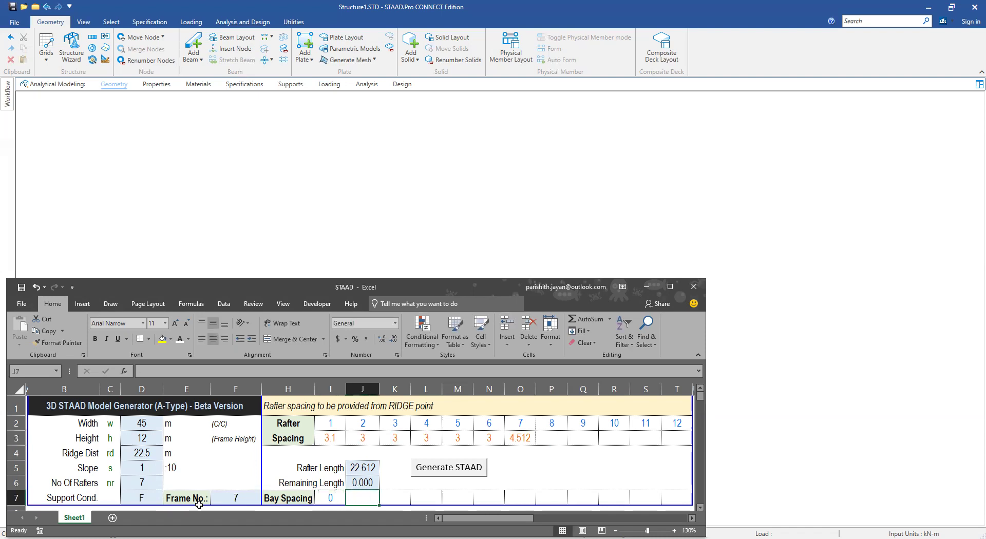
- Enter six 7.5 m bay spacings across J7 to O7
text(7.5)
key(Tab)
text(7.5)
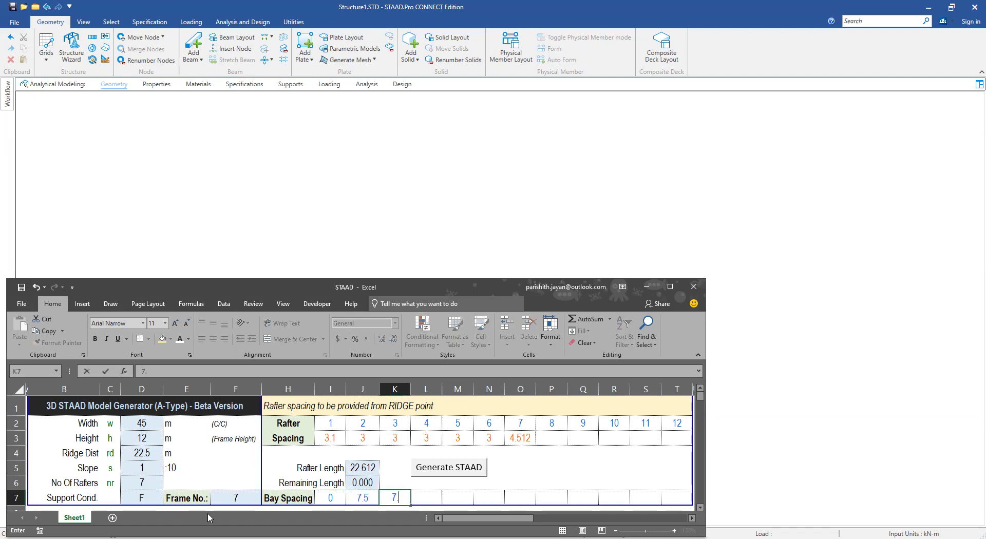
key(Tab)
text(7.5)
key(Tab)
text(7.5)
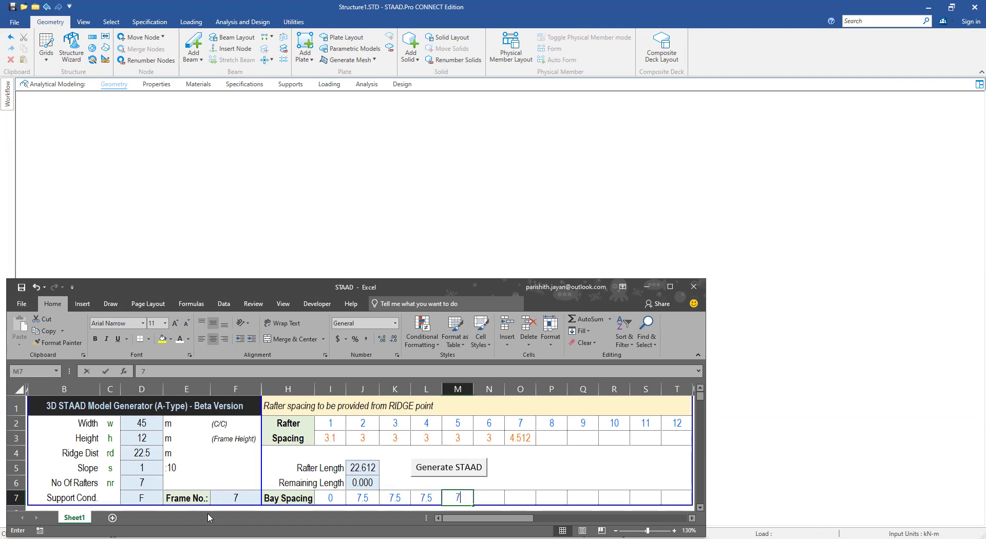
key(Tab)
text(7.5)
key(Tab)
text(7.5)
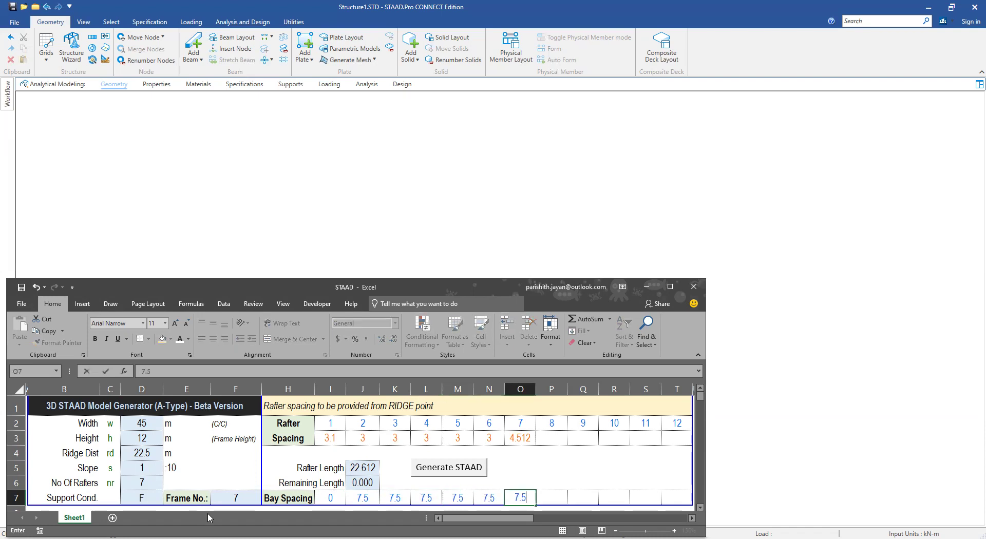
key(Tab)
- Check the bay spacing total and generate the STAAD.Pro frame model from the sheet
drag(359, 499, 522, 500)
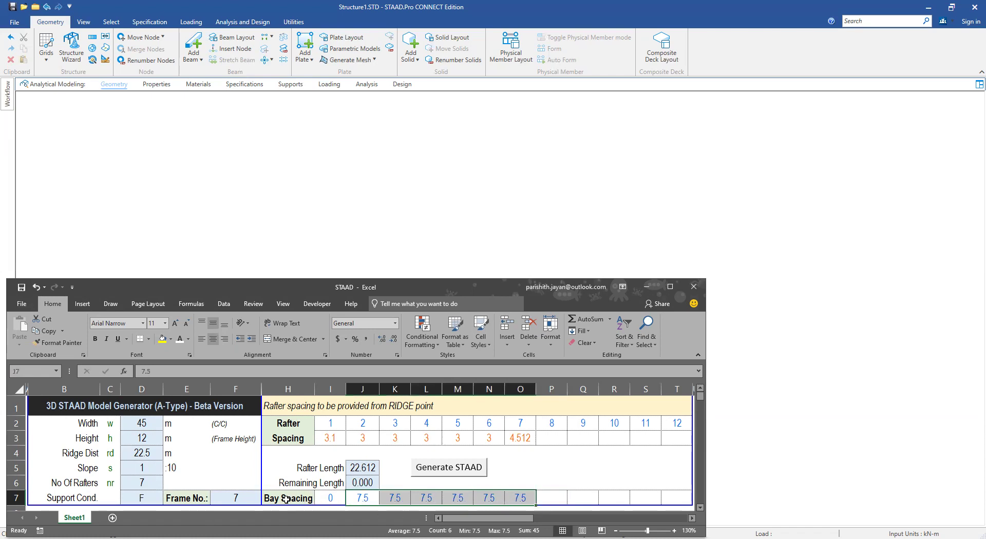
drag(330, 497, 520, 499)
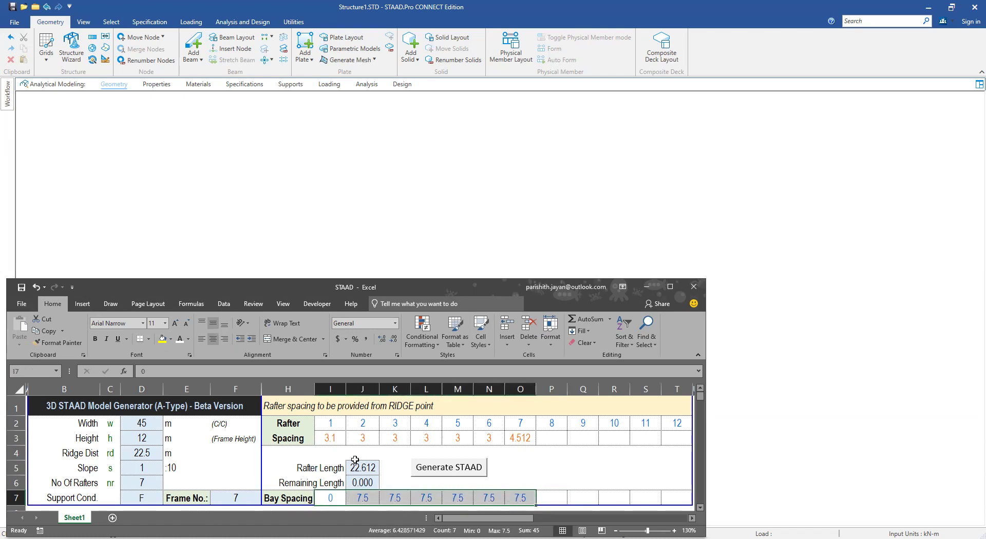
click(426, 472)
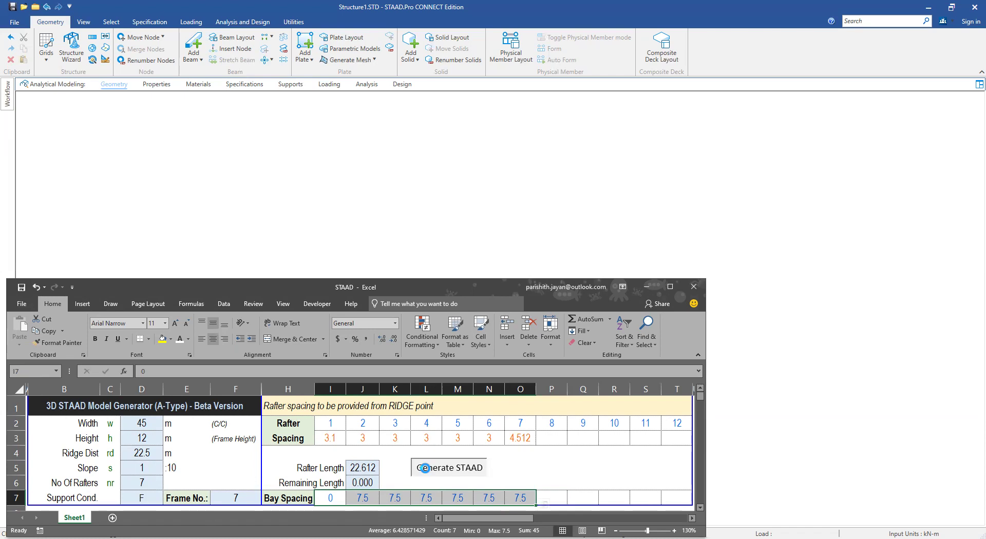
click(667, 180)
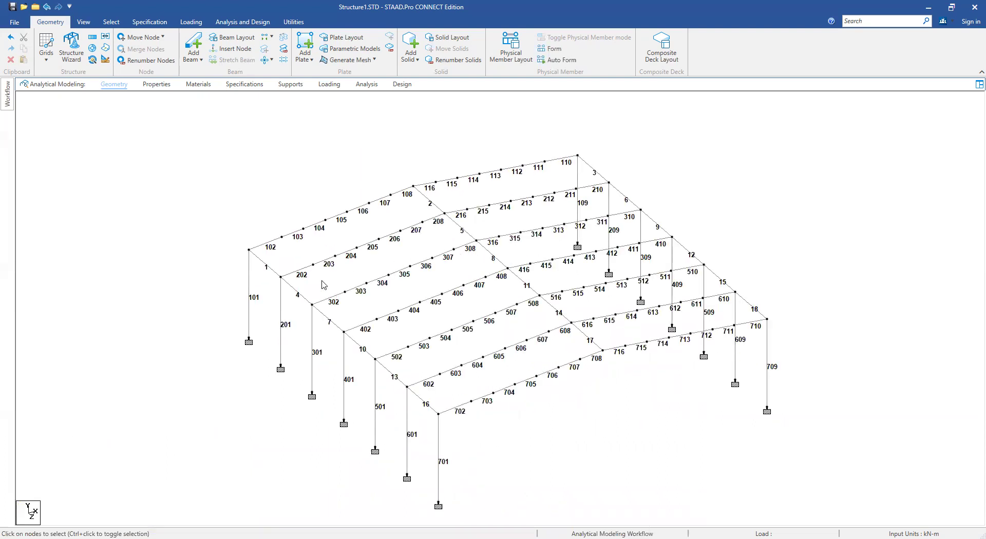
right_click(218, 223)
click(242, 277)
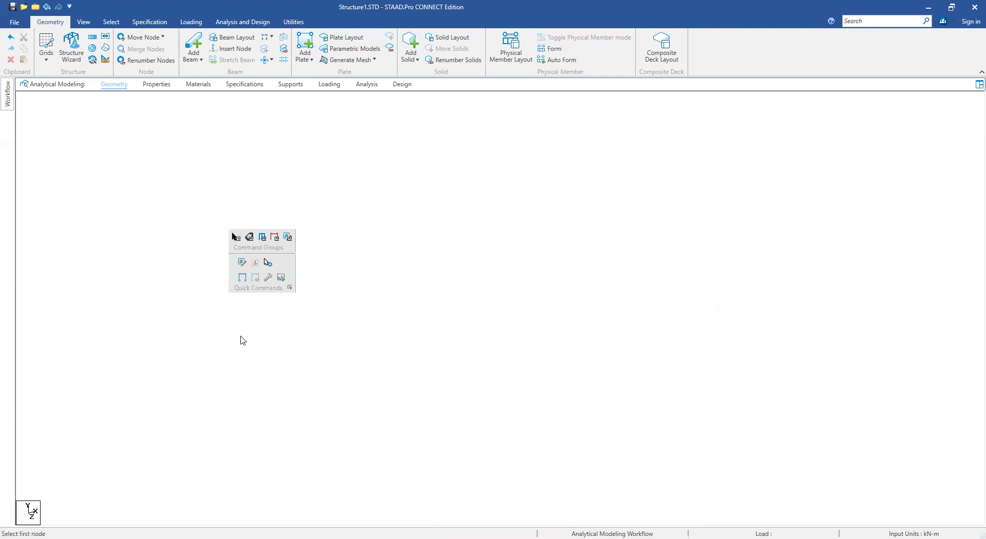
click(438, 503)
click(767, 411)
click(248, 339)
click(249, 250)
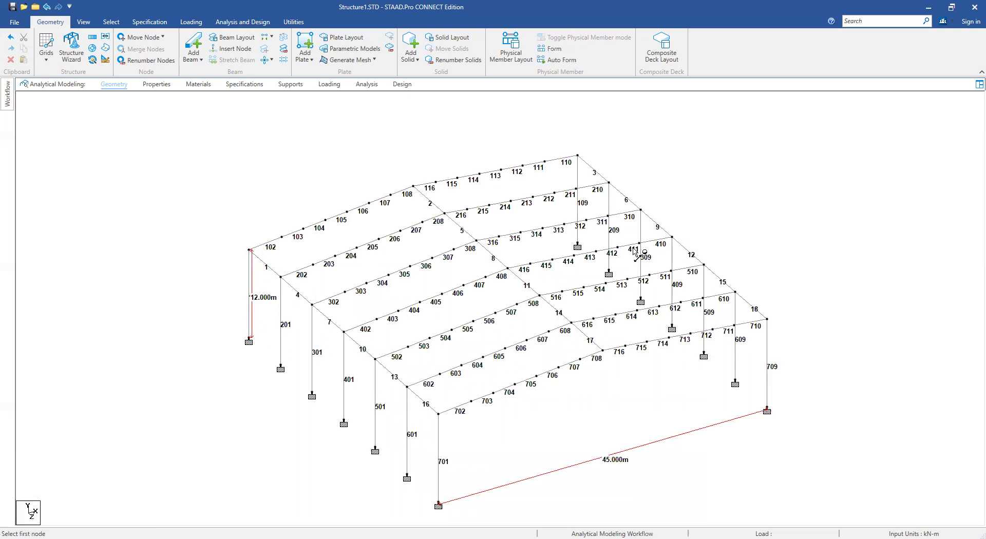
click(577, 155)
click(608, 182)
click(609, 183)
click(640, 210)
click(639, 210)
click(671, 237)
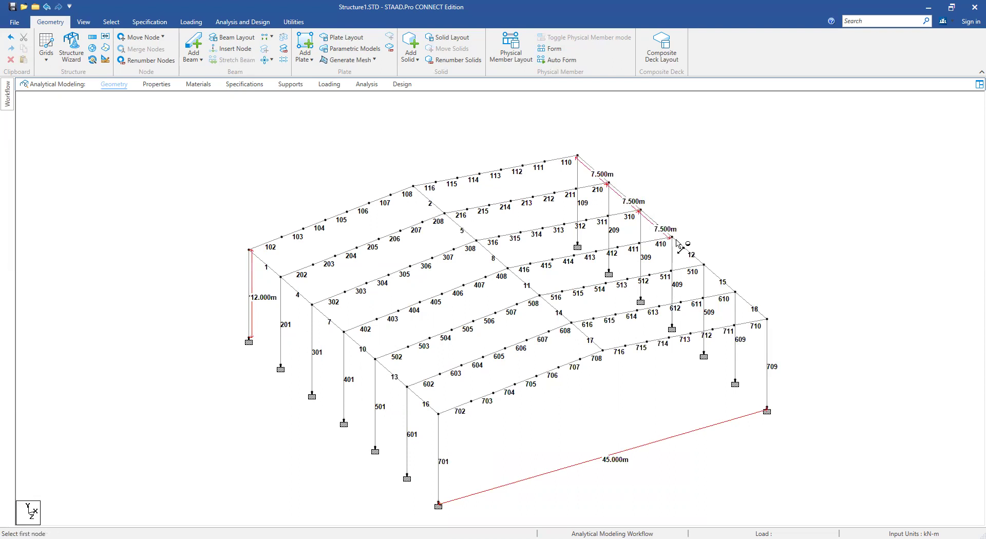
click(679, 244)
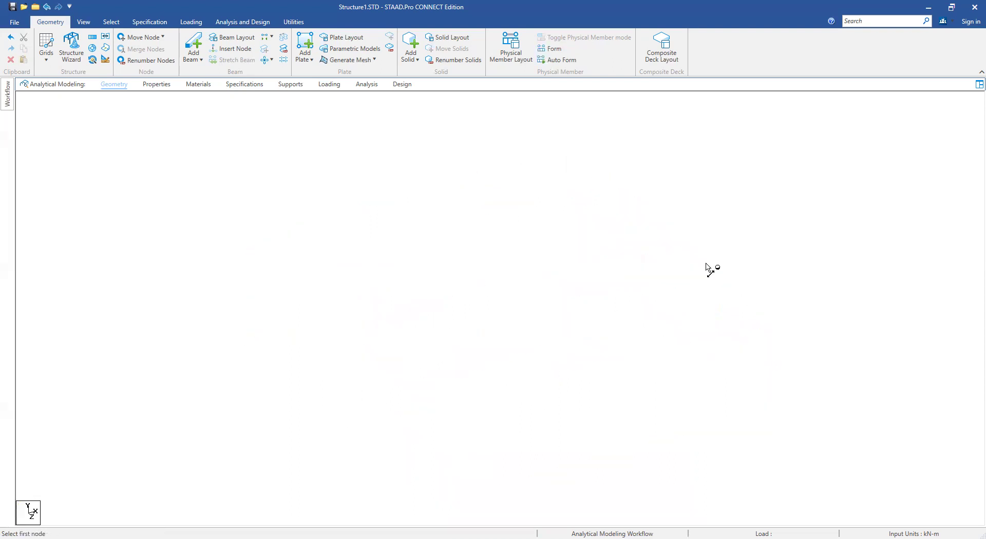
click(704, 265)
click(735, 292)
click(735, 292)
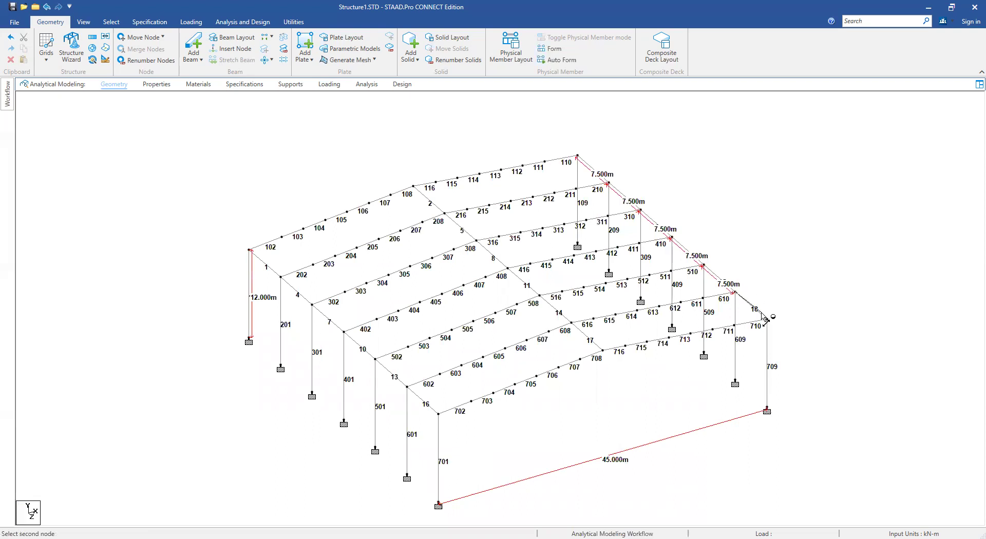
click(766, 319)
right_click(192, 232)
click(219, 278)
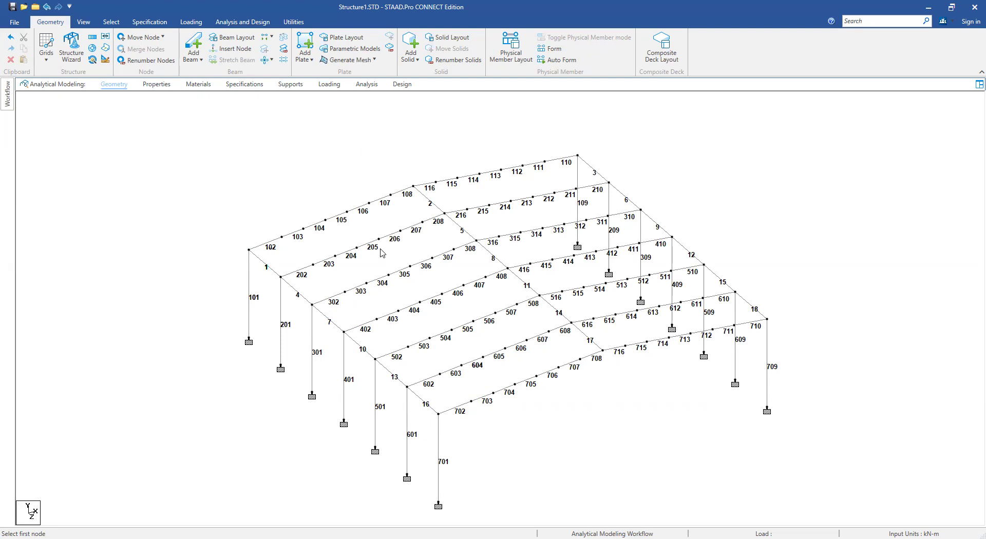
- Switch from STAAD.Pro back to the STAAD - Excel generator workbook with Alt+Tab
key(alt+Tab)
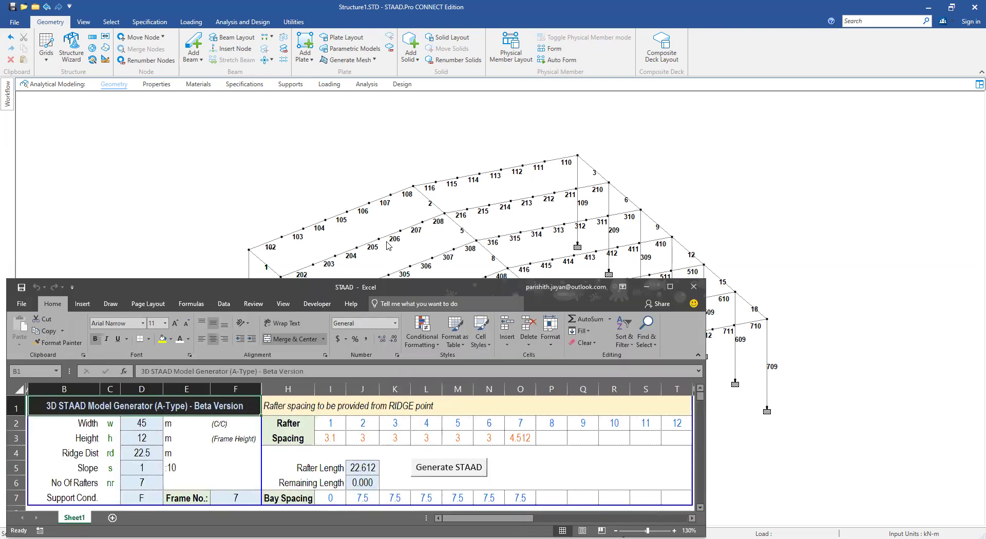